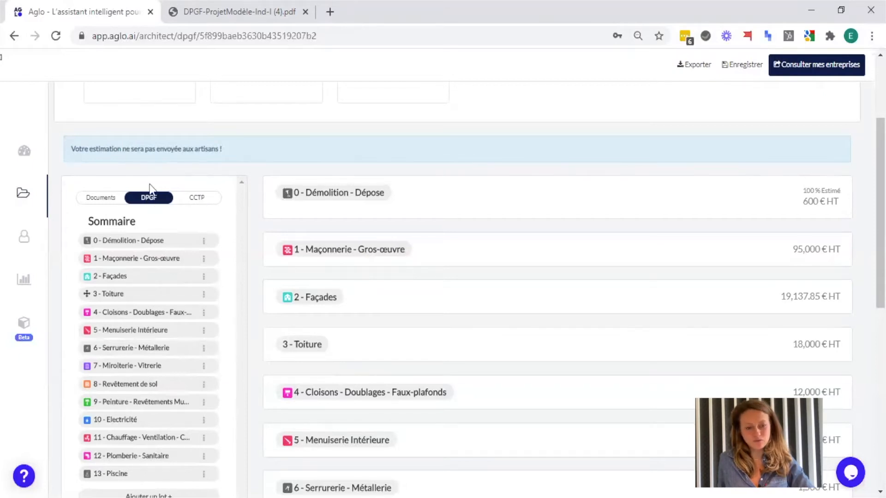
Add a new lot 14 to the DPGF summary and title it Menuiserie Extérieure Bois from the suggestions
{"action": "scroll", "coordinate": [219, 306], "scroll_direction": "down", "scroll_amount": 1}
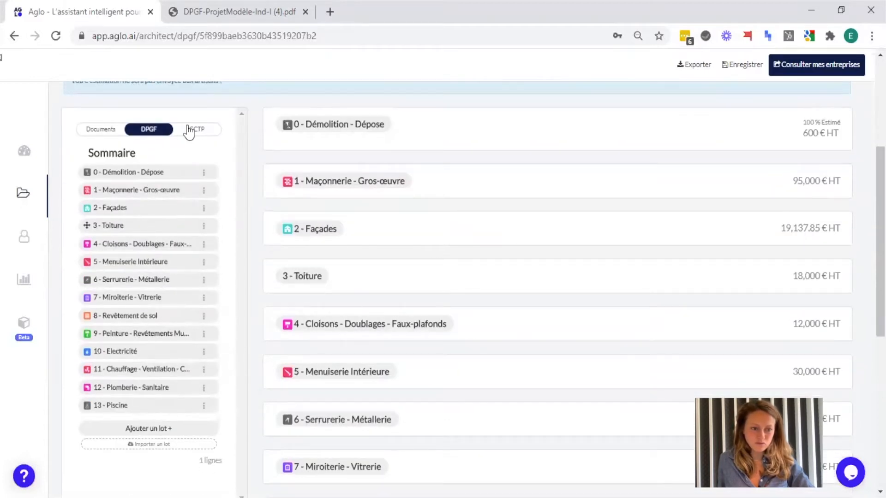
{"action": "scroll", "coordinate": [183, 356], "scroll_direction": "down", "scroll_amount": 1}
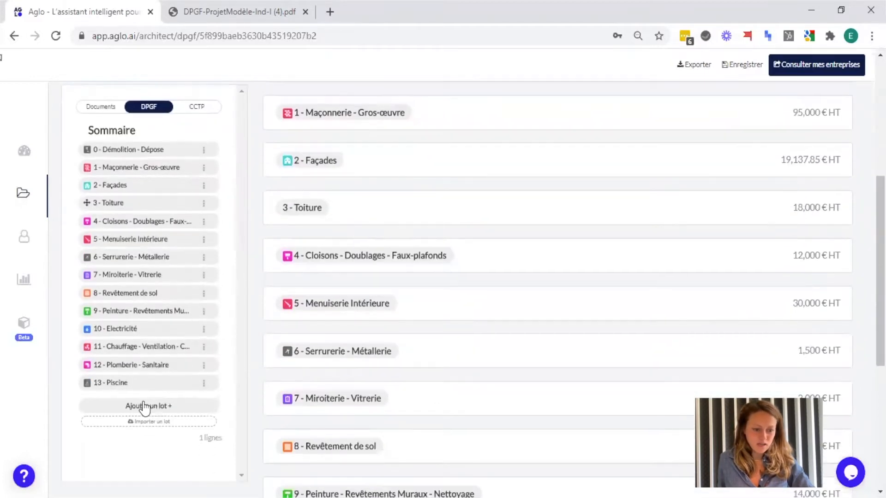
{"action": "left_click", "coordinate": [149, 406]}
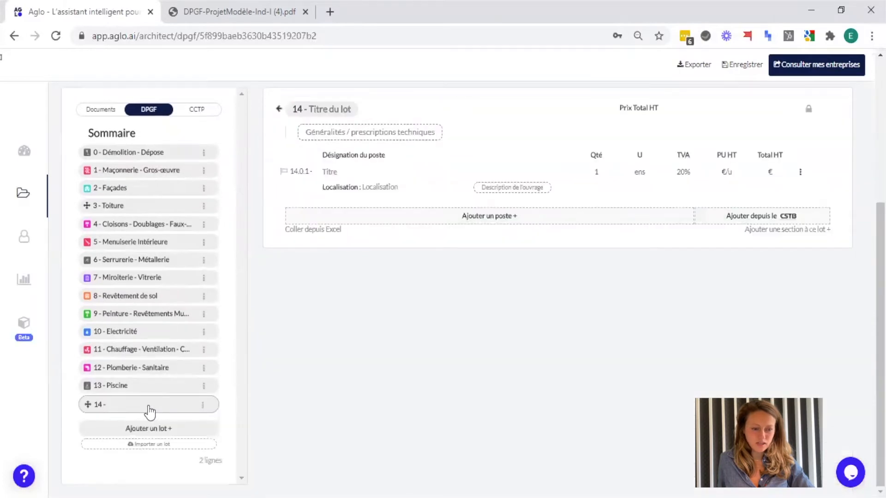
{"action": "left_click", "coordinate": [314, 111]}
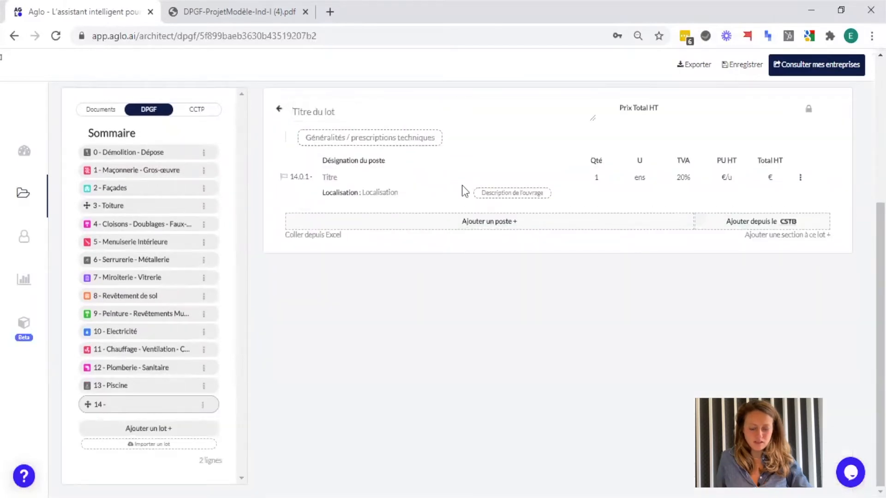
{"action": "type", "text": "mENUI"}
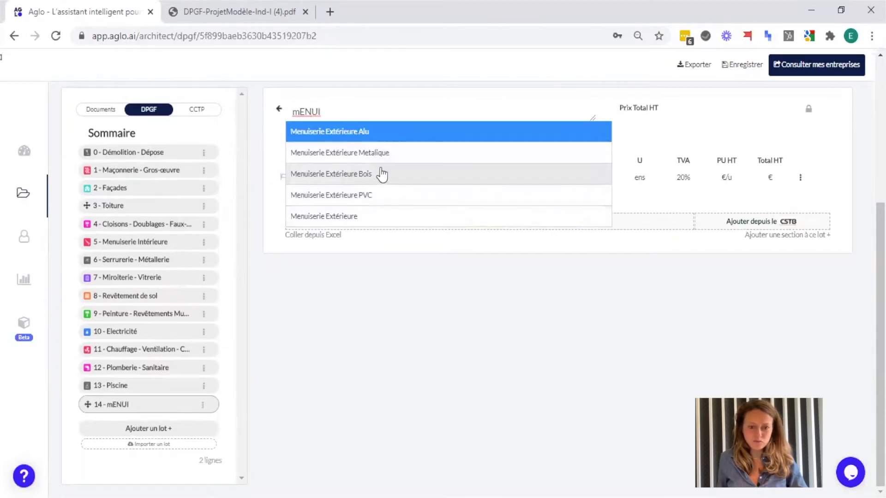
{"action": "left_click", "coordinate": [367, 175]}
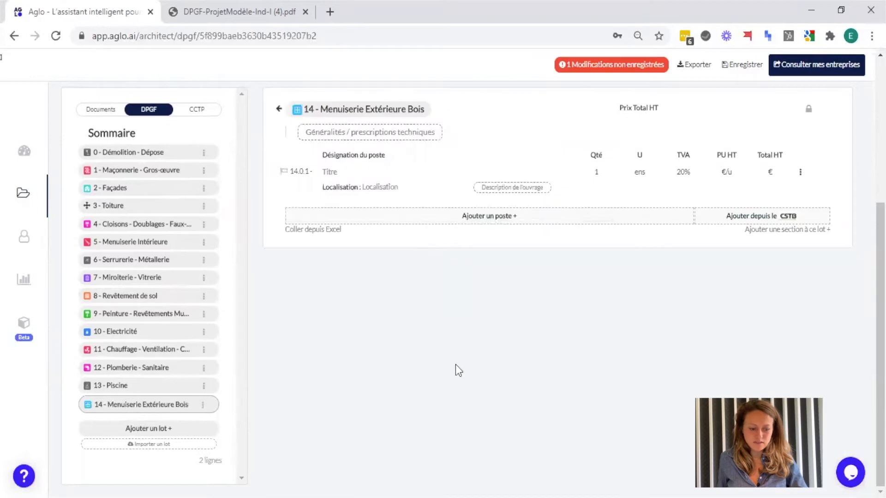
Name item 14.0.1 with the suggested designation Bardages bois - Bardages bois en lames
{"action": "left_click", "coordinate": [329, 172]}
{"action": "type", "text": "Bardage"}
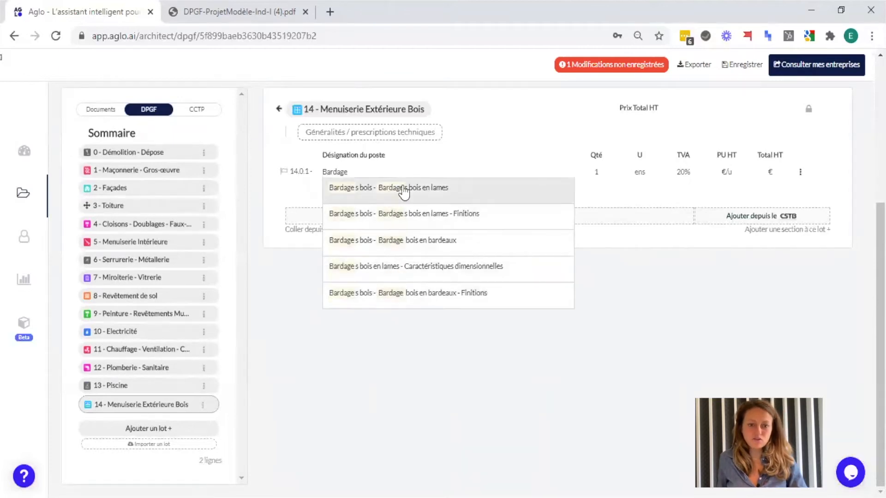
{"action": "left_click", "coordinate": [402, 187]}
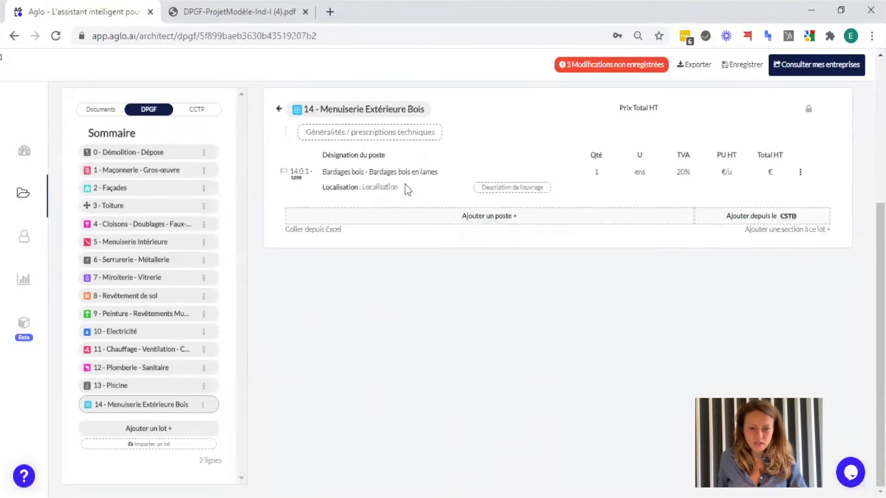
In the CSTB library's Bardages section, select the first two Profilés métalliques entries under Bardage – ossature métallique
{"action": "left_click", "coordinate": [781, 216]}
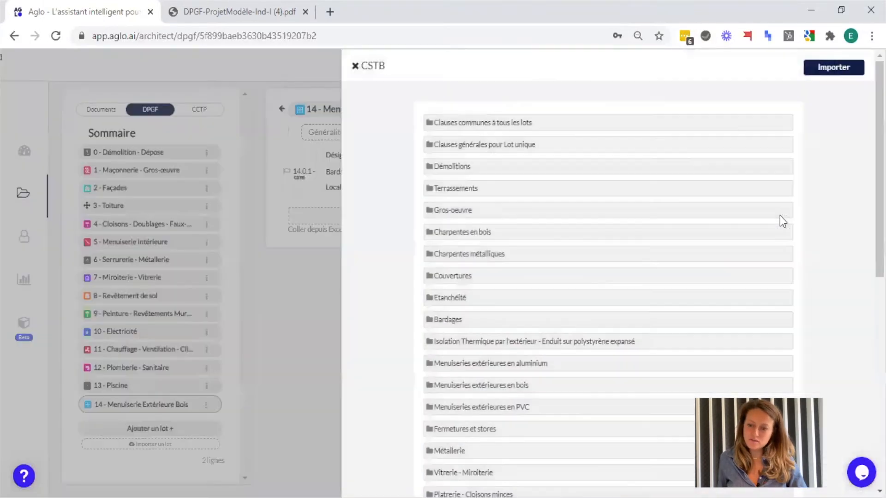
{"action": "scroll", "coordinate": [560, 337], "scroll_direction": "down", "scroll_amount": 7}
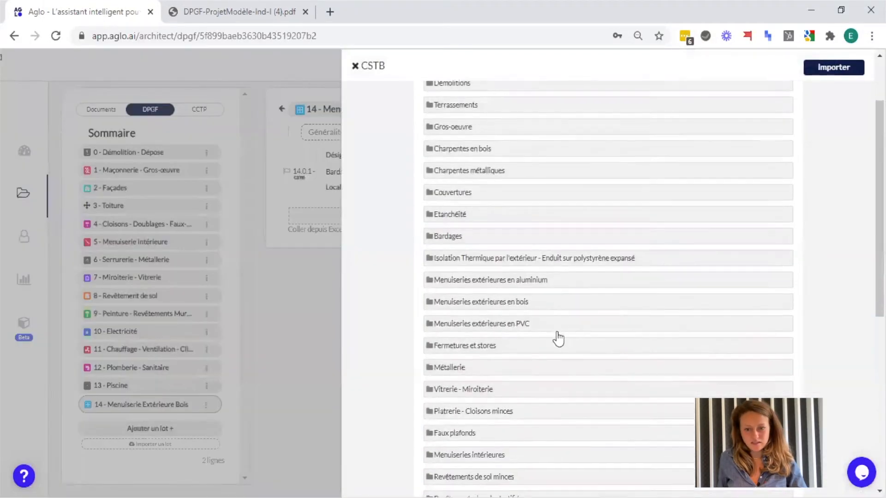
{"action": "scroll", "coordinate": [565, 395], "scroll_direction": "up", "scroll_amount": 7}
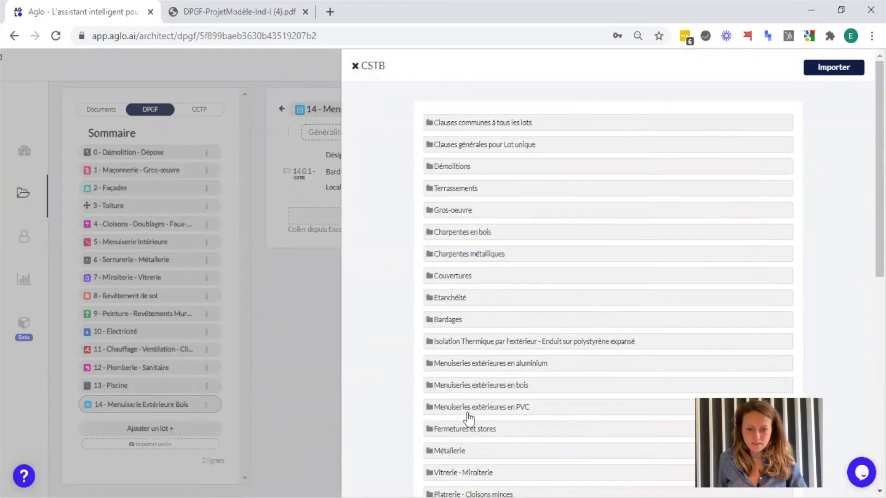
{"action": "left_click", "coordinate": [459, 325]}
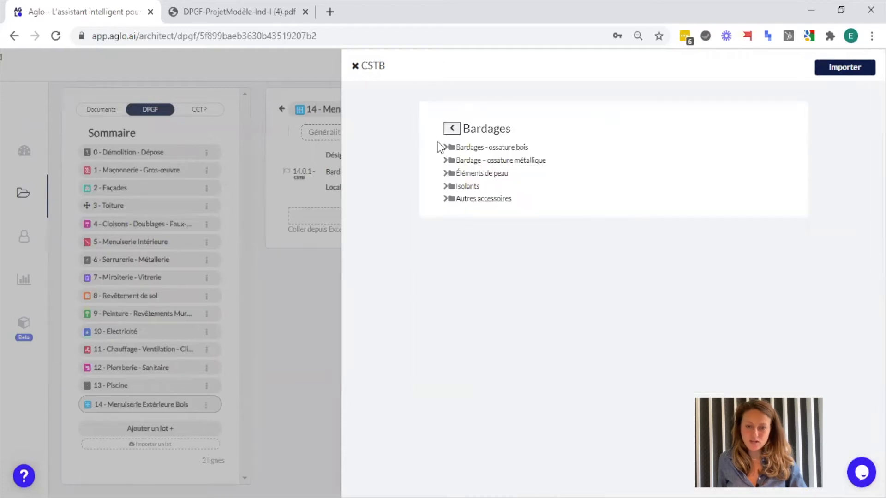
{"action": "left_click", "coordinate": [445, 160]}
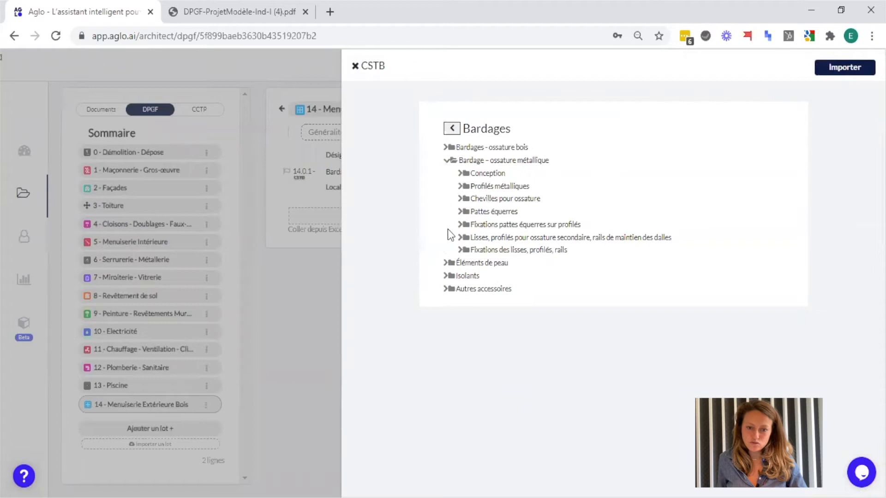
{"action": "left_click", "coordinate": [461, 187]}
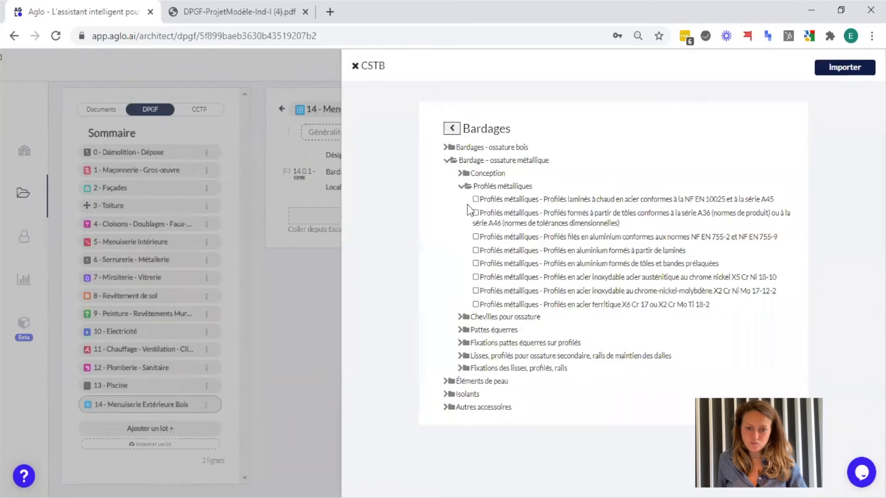
{"action": "left_click", "coordinate": [476, 199]}
{"action": "left_click", "coordinate": [475, 213]}
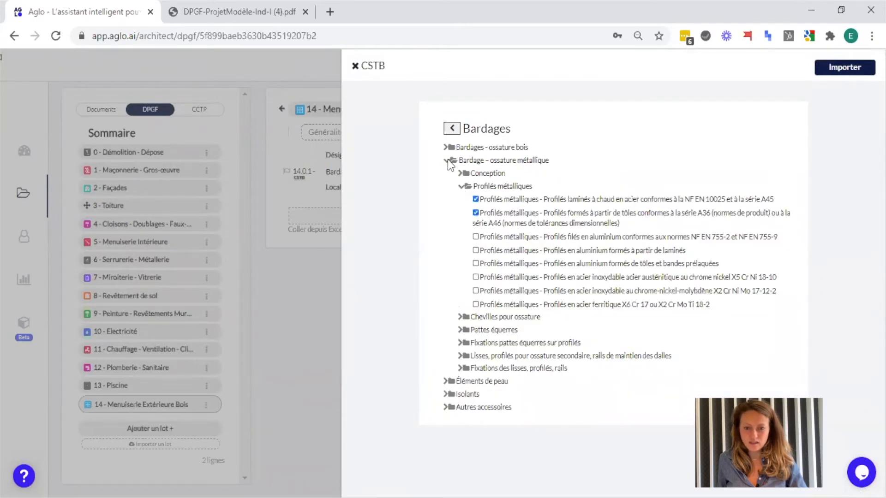
Also select Conception - Drainante and Conception - Piégeante avec éligie / sans éligie under Bardages - ossature bois, and import all selected items
{"action": "left_click", "coordinate": [447, 160]}
{"action": "left_click", "coordinate": [446, 146]}
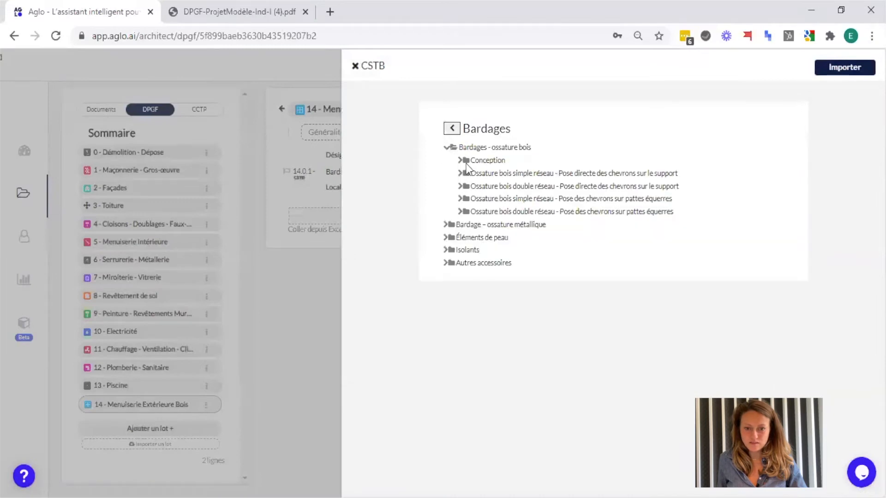
{"action": "left_click", "coordinate": [460, 160]}
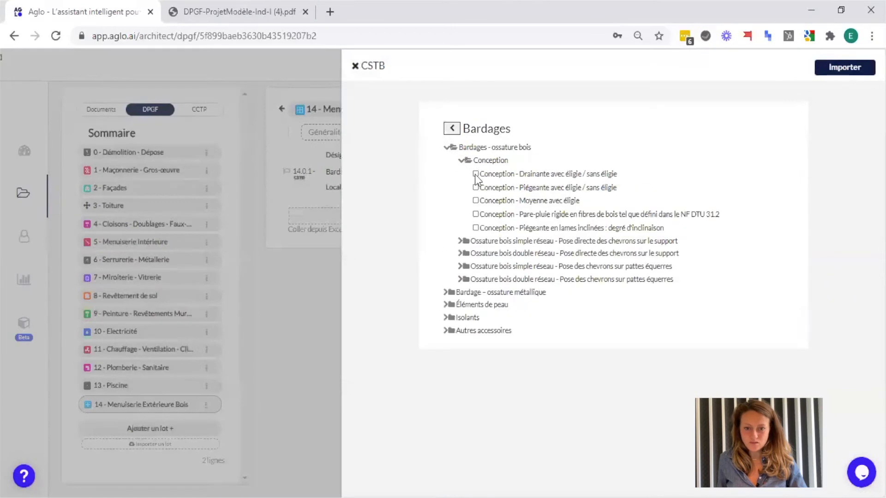
{"action": "left_click", "coordinate": [475, 174]}
{"action": "left_click", "coordinate": [476, 187]}
{"action": "left_click", "coordinate": [844, 68]}
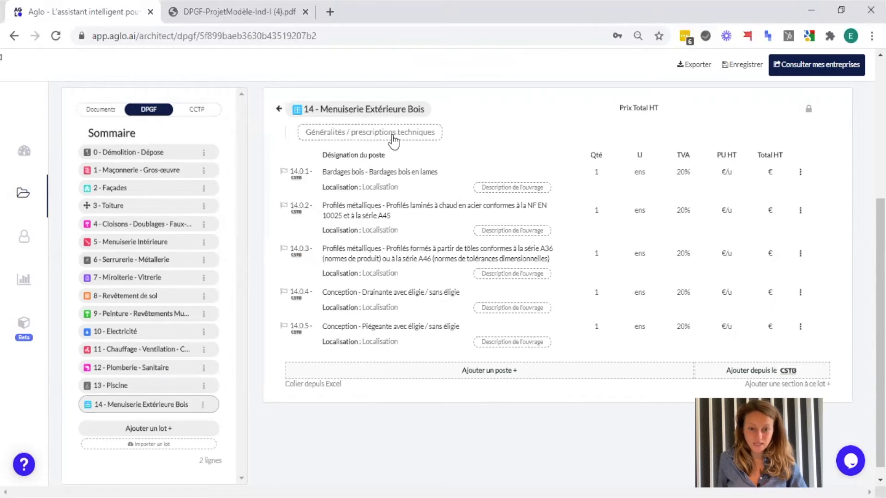
Open the CSTB template for lot 14's generalities and choose bois dur de pays : chêne as the wood species
{"action": "left_click", "coordinate": [354, 132]}
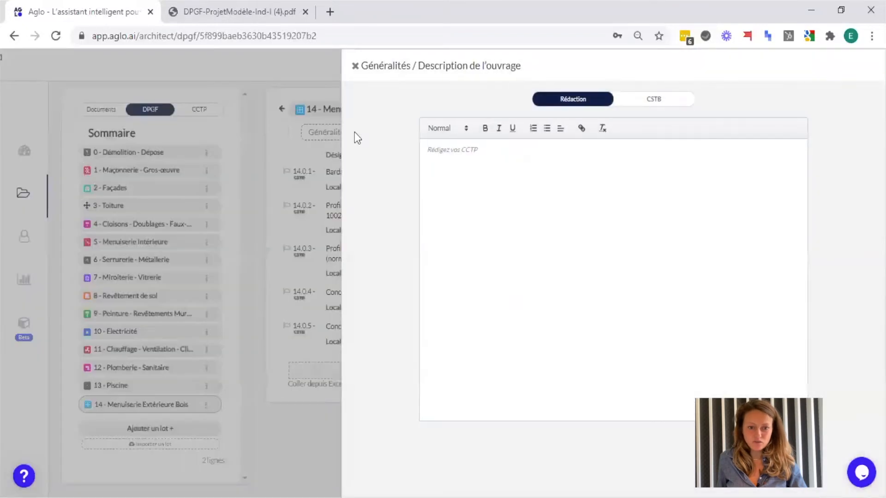
{"action": "left_click", "coordinate": [483, 192]}
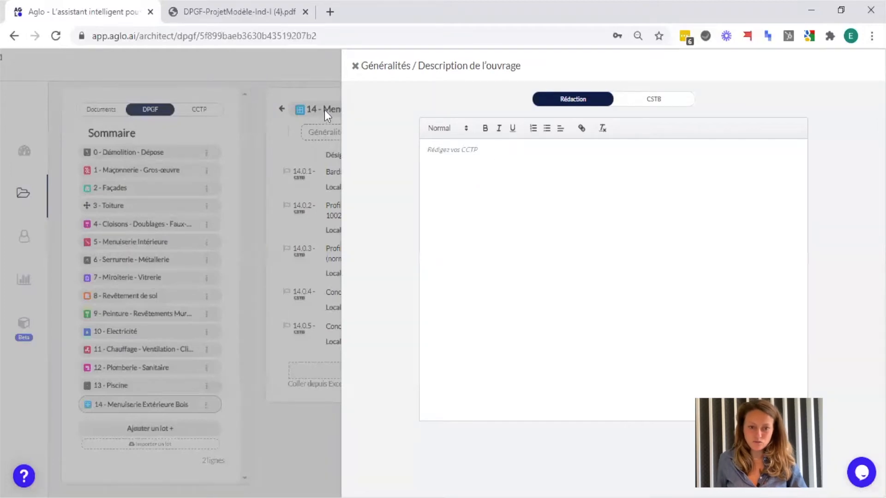
{"action": "left_click", "coordinate": [669, 100]}
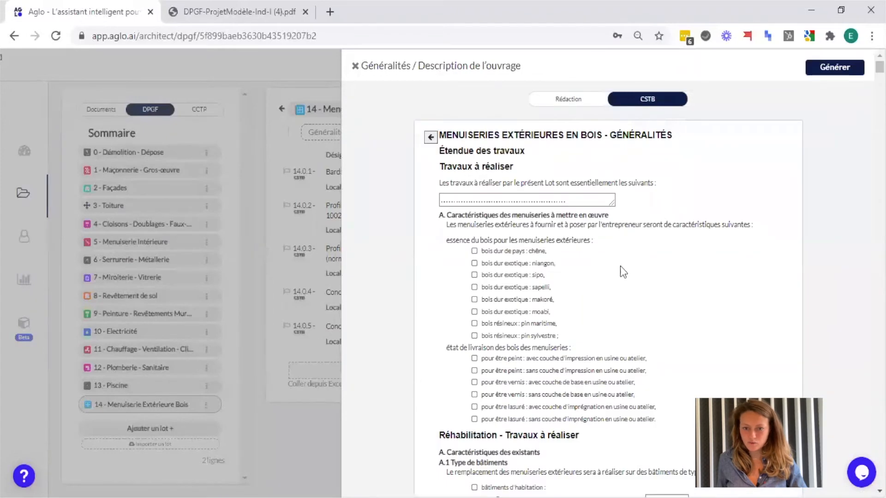
{"action": "scroll", "coordinate": [646, 271], "scroll_direction": "down", "scroll_amount": 3}
{"action": "scroll", "coordinate": [660, 277], "scroll_direction": "down", "scroll_amount": 4}
{"action": "scroll", "coordinate": [677, 297], "scroll_direction": "up", "scroll_amount": 7}
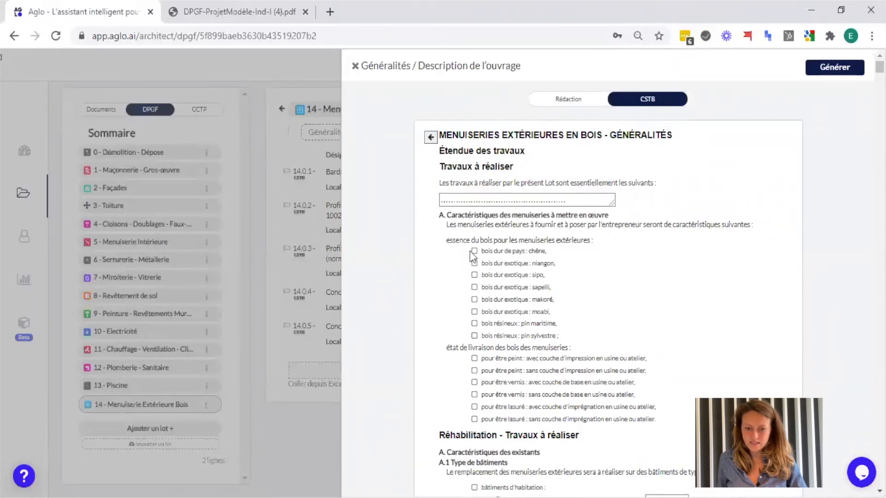
{"action": "left_click", "coordinate": [474, 251]}
Select bâtiments d'habitation as the building type and generate the generalities text from the CSTB template
{"action": "scroll", "coordinate": [498, 311], "scroll_direction": "down", "scroll_amount": 3}
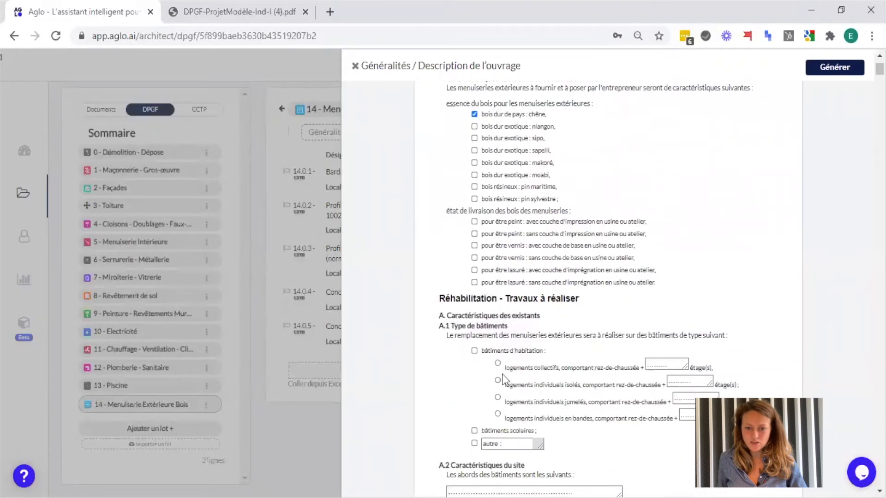
{"action": "left_click", "coordinate": [475, 351]}
{"action": "left_click", "coordinate": [666, 363]}
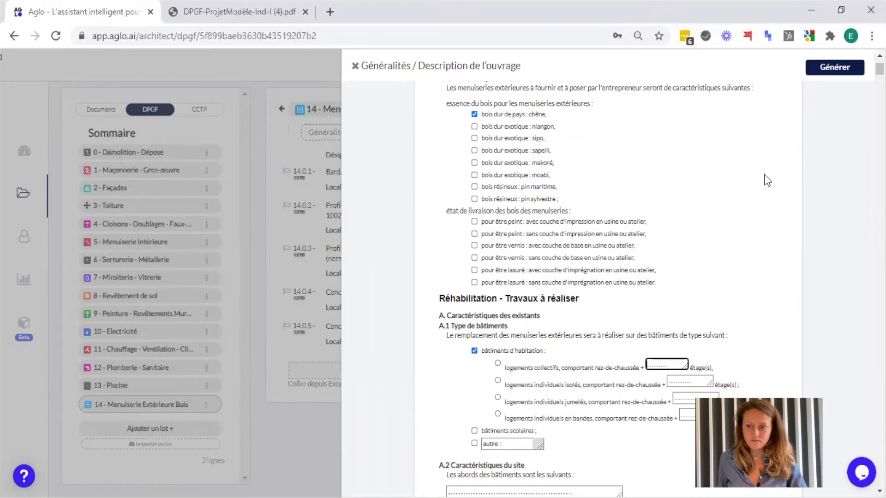
{"action": "scroll", "coordinate": [764, 174], "scroll_direction": "down", "scroll_amount": 5}
{"action": "scroll", "coordinate": [784, 157], "scroll_direction": "up", "scroll_amount": 8}
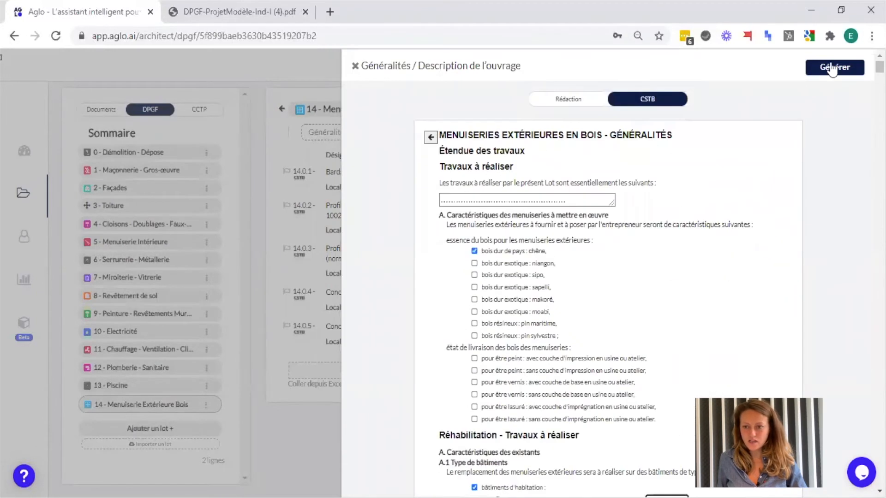
{"action": "left_click", "coordinate": [832, 71]}
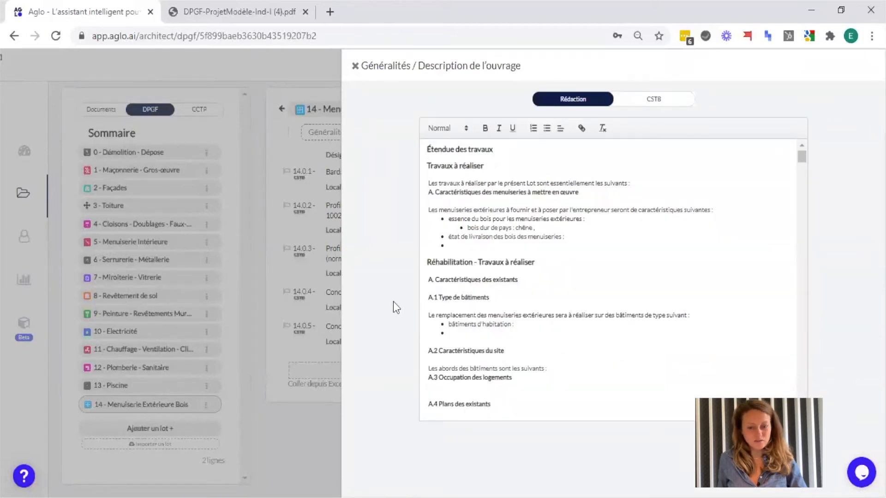
Replace the headings A. Caractéristiques des existants and A.1 Type de bâtiments with "enjke" and close the generalities editor
{"action": "left_click_drag", "start_coordinate": [559, 273], "coordinate": [545, 297]}
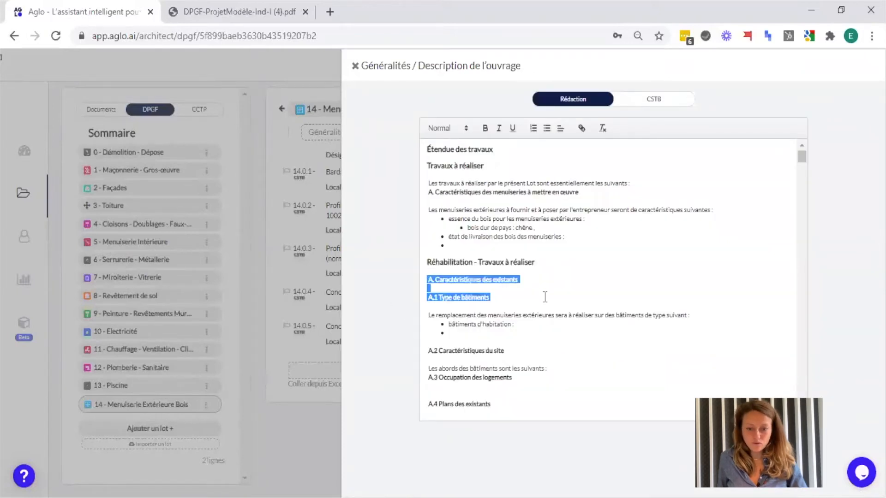
{"action": "key", "text": "BackSpace"}
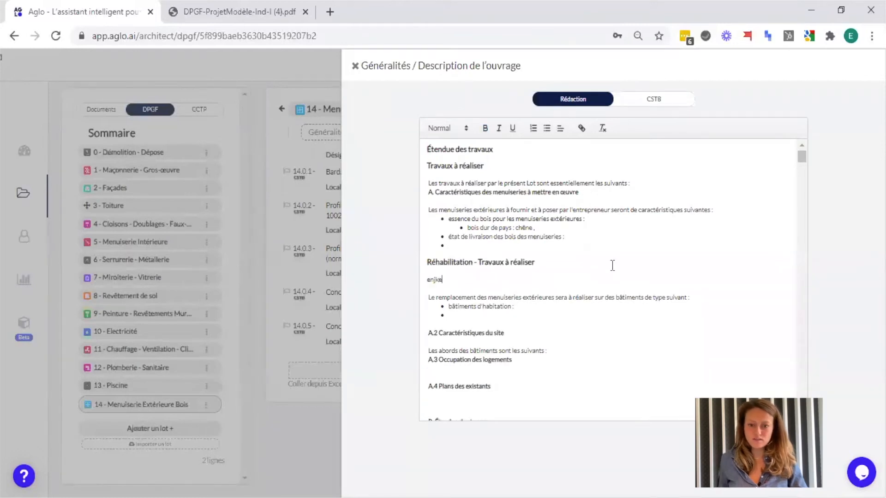
{"action": "left_click", "coordinate": [281, 414]}
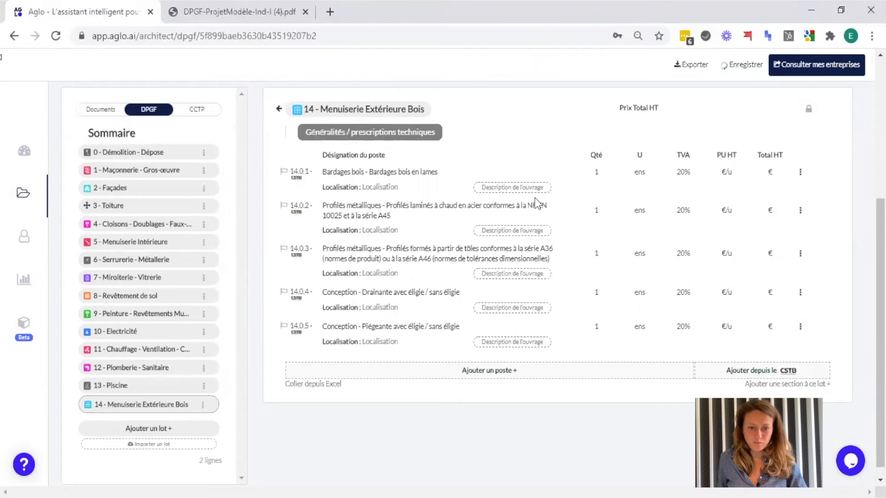
Generate item 14.0.1's work description from the CSTB template with pose par embrèvement avec fixation non apparente, and close the editor
{"action": "left_click", "coordinate": [511, 188]}
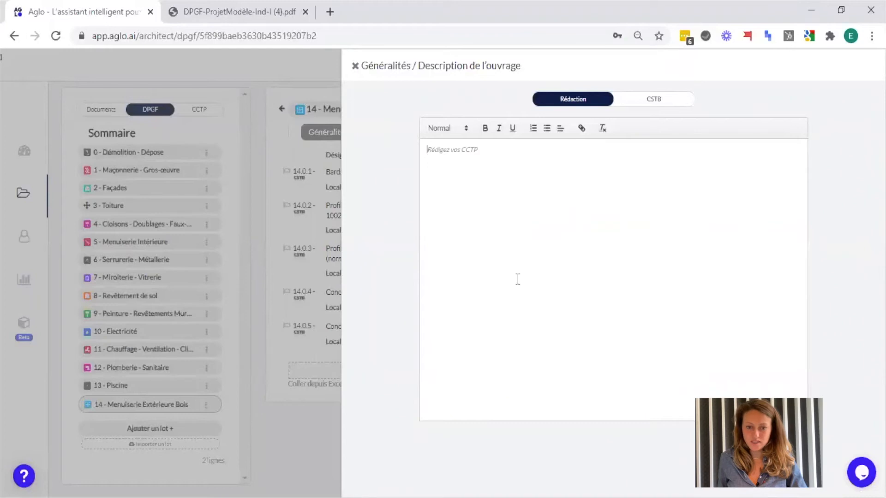
{"action": "left_click", "coordinate": [663, 102]}
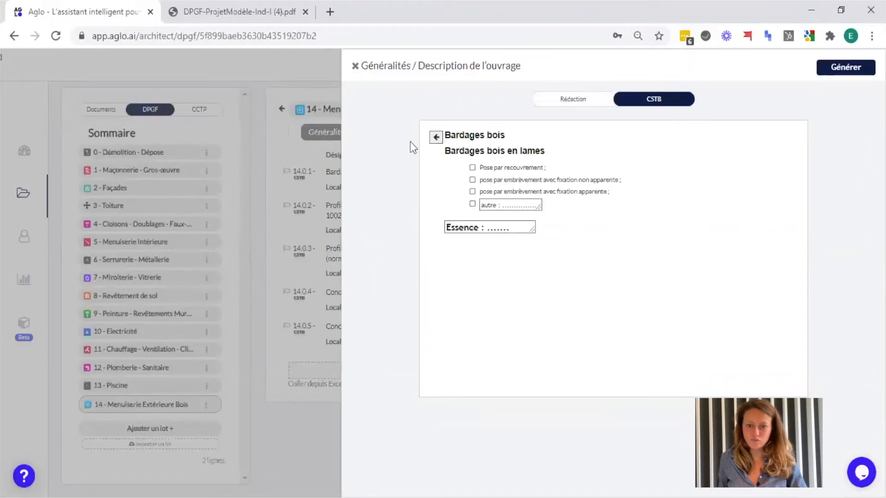
{"action": "left_click", "coordinate": [473, 180]}
{"action": "left_click", "coordinate": [858, 69]}
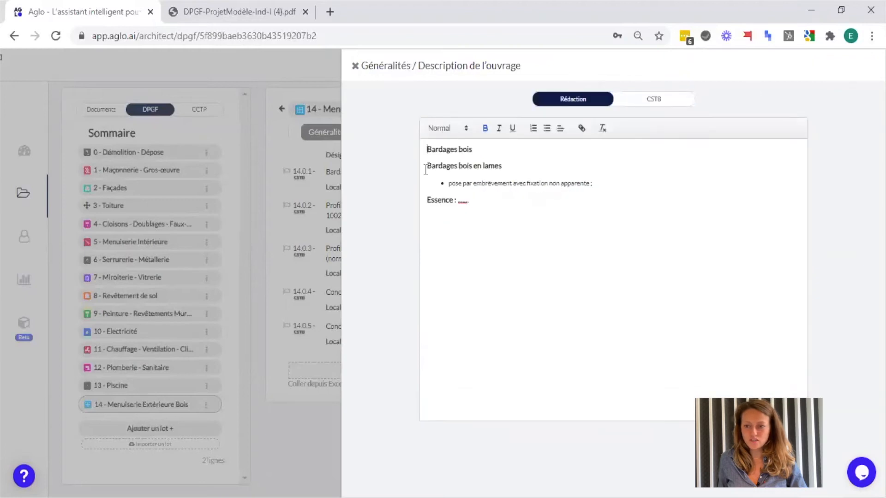
{"action": "left_click", "coordinate": [324, 436]}
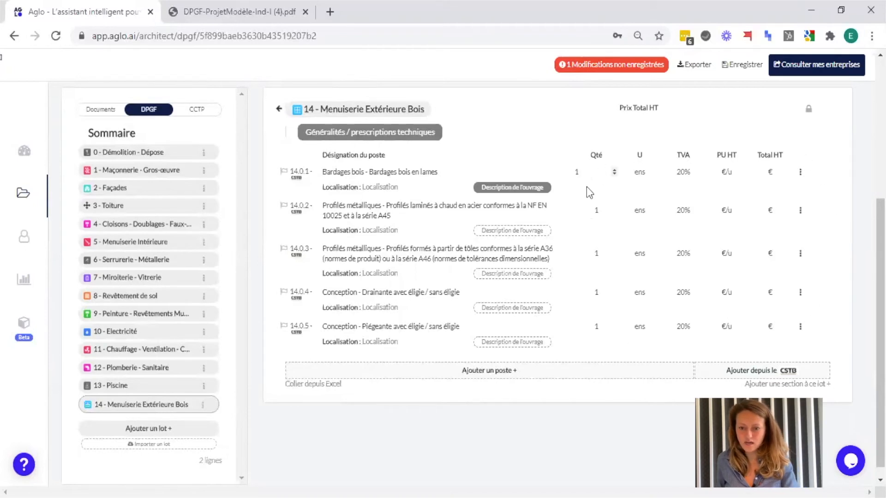
Set item 14.0.1's quantity to 100, its unit to m3 and its unit price excluding tax to 15
{"action": "left_click", "coordinate": [647, 175]}
{"action": "left_click", "coordinate": [642, 210]}
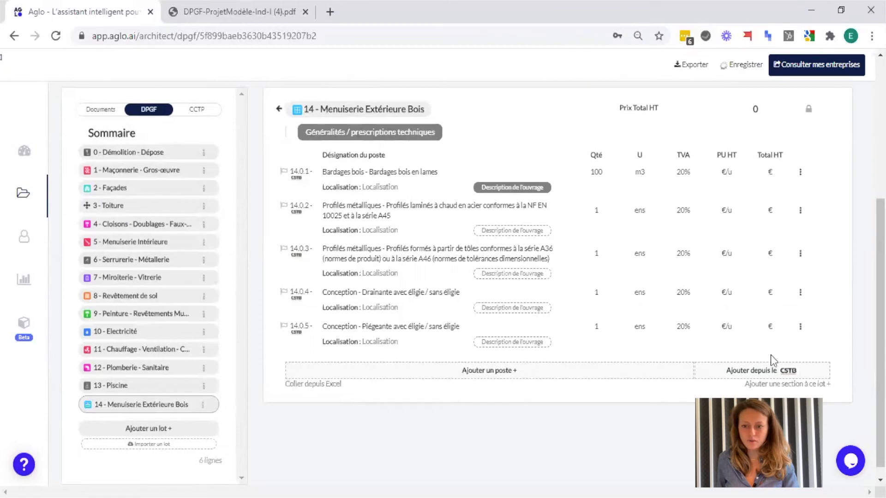
{"action": "left_click", "coordinate": [725, 172]}
{"action": "type", "text": "15"}
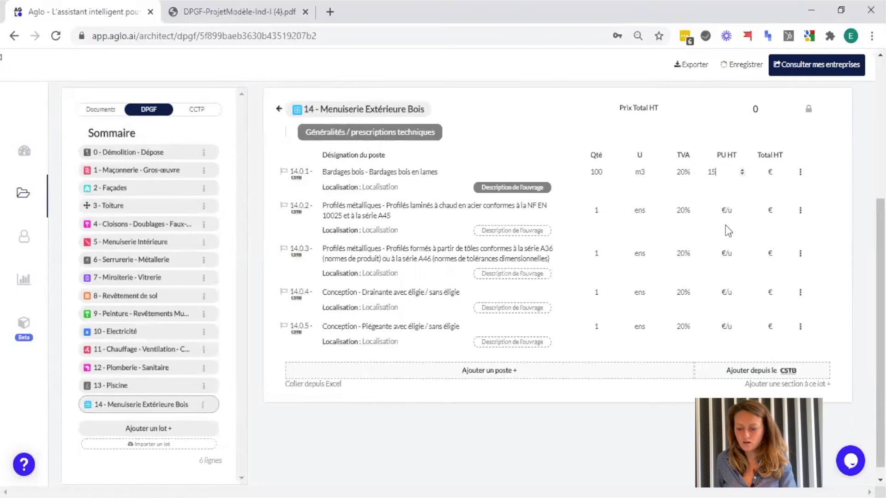
Set the unit price excluding tax to 20 for item 14.0.2 and to 30 for item 14.0.3
{"action": "left_click", "coordinate": [726, 214]}
{"action": "type", "text": "20"}
{"action": "left_click", "coordinate": [731, 253]}
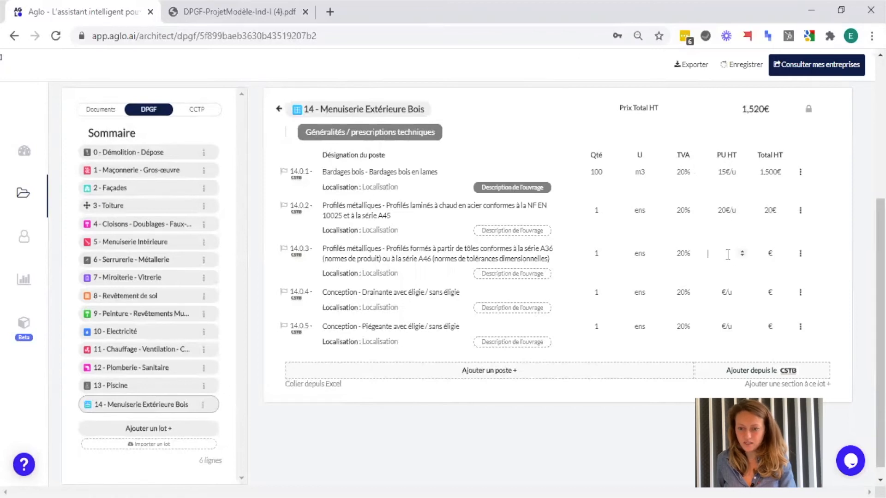
{"action": "type", "text": "30"}
{"action": "left_click", "coordinate": [732, 287]}
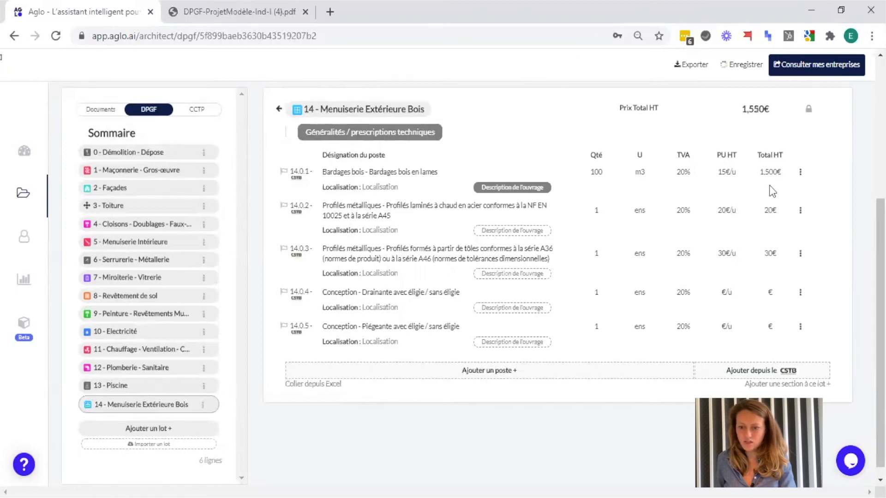
Unlock the total price of lot 14 and set it to a lump sum of 20000 € excluding tax
{"action": "left_click", "coordinate": [810, 110]}
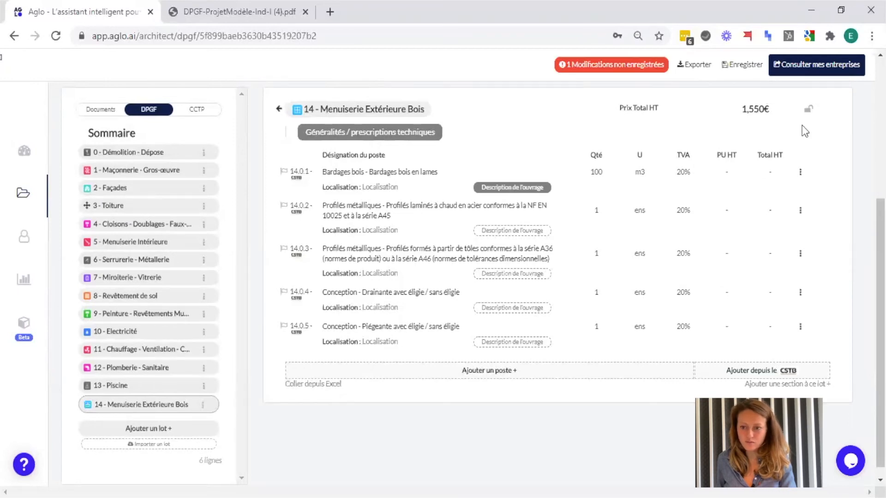
{"action": "left_click", "coordinate": [762, 110]}
{"action": "type", "text": "20"}
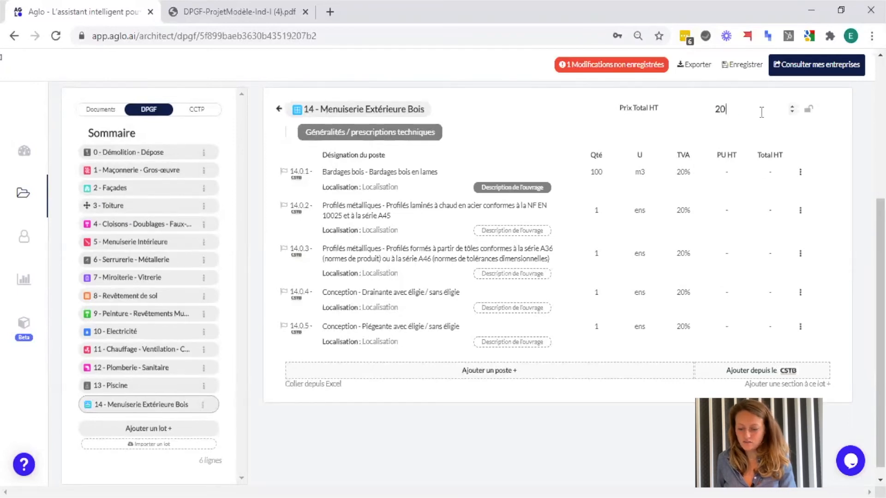
{"action": "type", "text": "000"}
{"action": "left_click", "coordinate": [854, 226]}
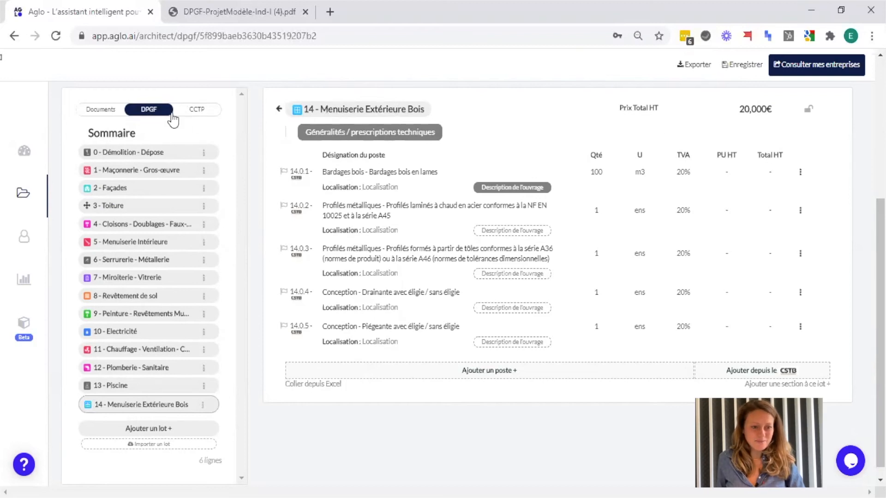
View the project's DCE documents and the Par lot subfolders, and return to the Menuiserie Extérieure Bois lot
{"action": "left_click", "coordinate": [97, 112]}
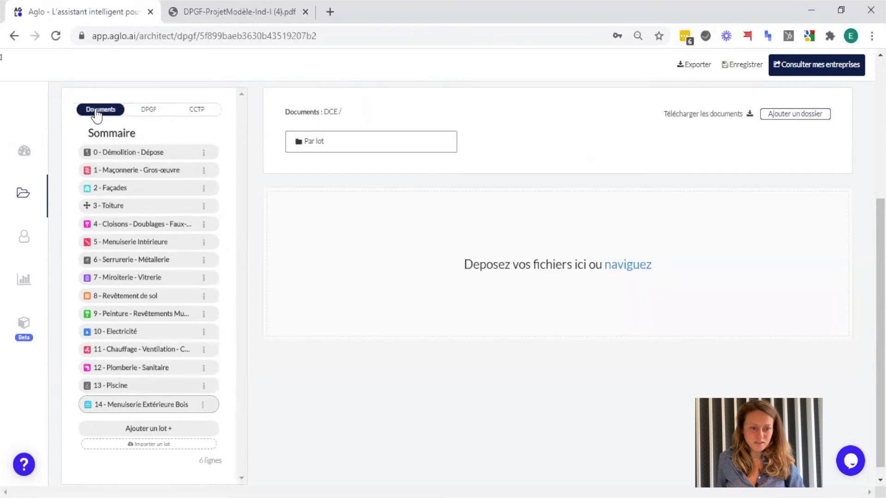
{"action": "left_click", "coordinate": [326, 146]}
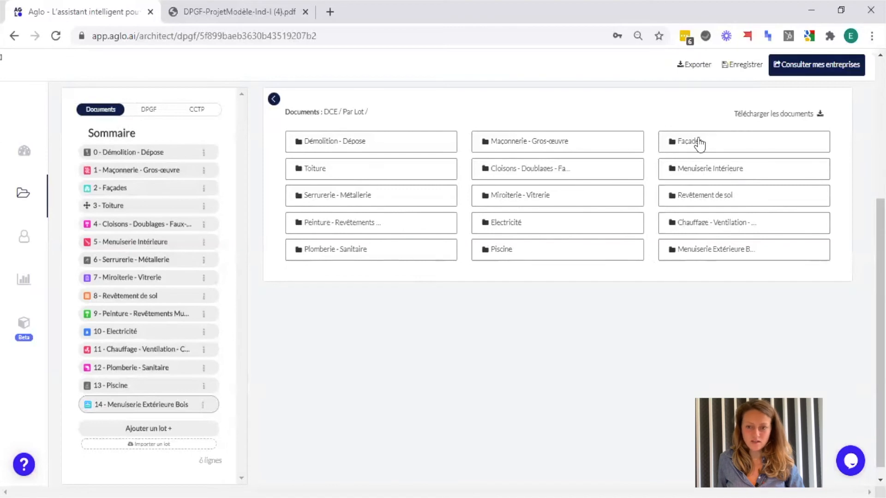
{"action": "left_click", "coordinate": [274, 99]}
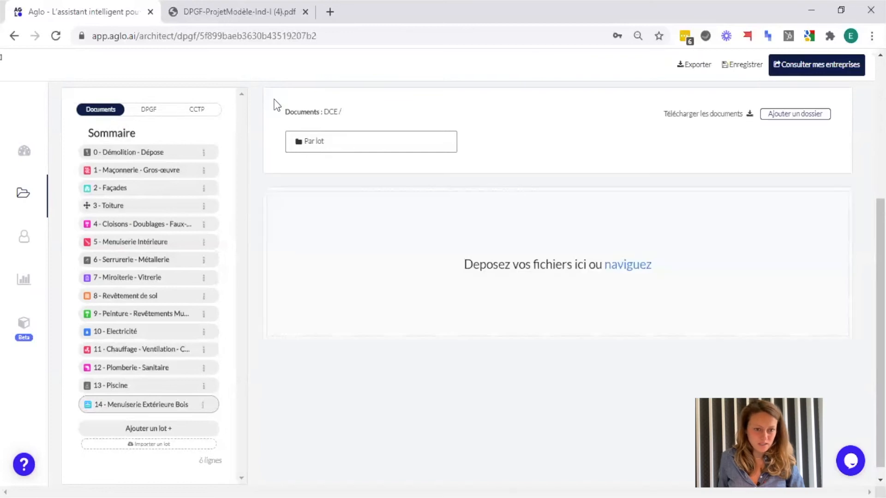
{"action": "left_click", "coordinate": [187, 412]}
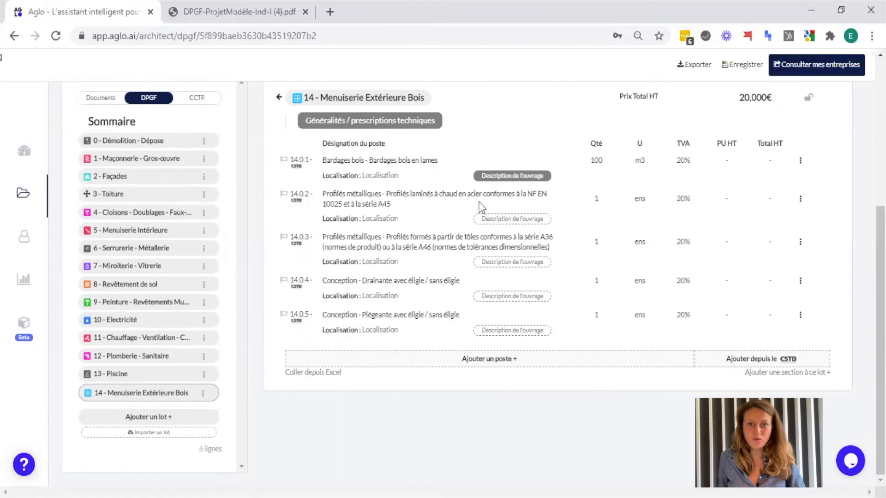
Import the lots Désamiantage, Ossature métallique and Couverture / Etanchéité from the saved model listed just below Tangs
{"action": "left_click", "coordinate": [148, 434]}
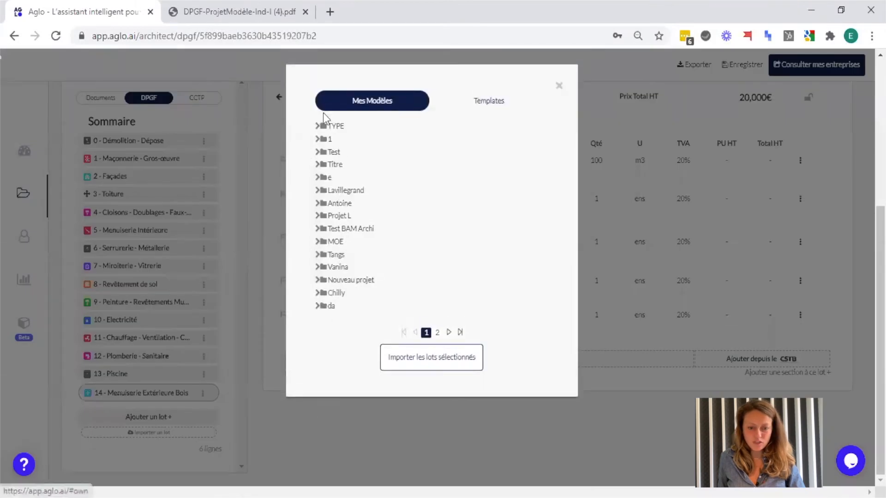
{"action": "left_click", "coordinate": [318, 268]}
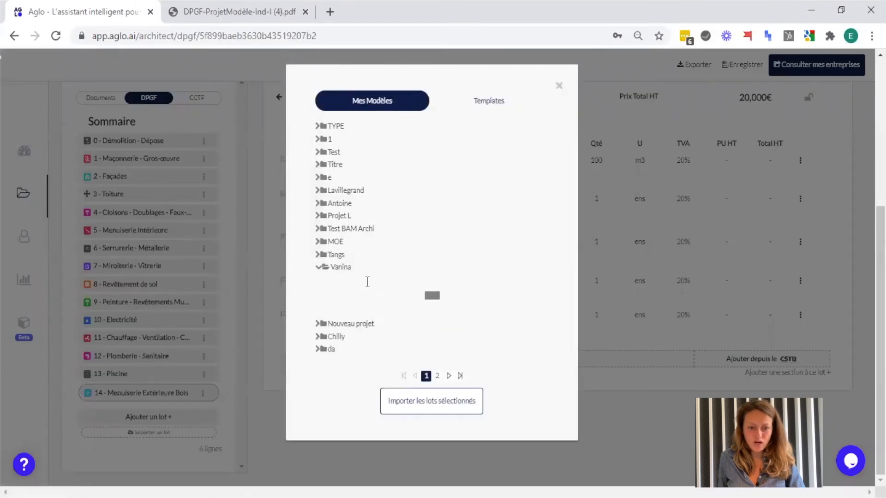
{"action": "left_click", "coordinate": [323, 268]}
{"action": "left_click", "coordinate": [323, 280]}
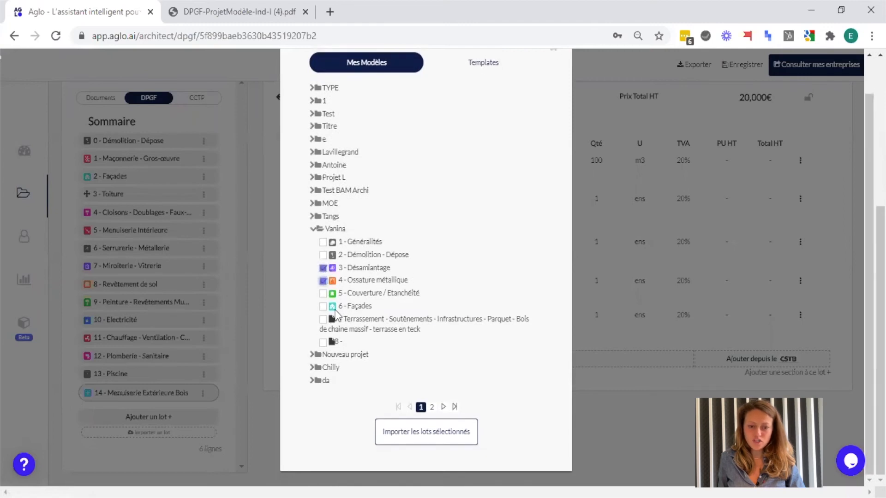
{"action": "left_click", "coordinate": [323, 293]}
{"action": "left_click", "coordinate": [419, 431]}
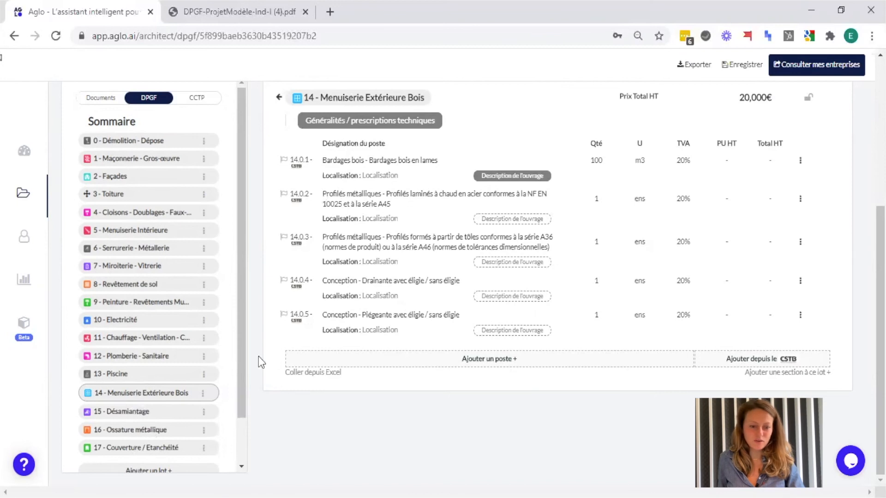
Check the imported lots in the project summary and open the document export options
{"action": "scroll", "coordinate": [228, 391], "scroll_direction": "down", "scroll_amount": 1}
{"action": "scroll", "coordinate": [228, 395], "scroll_direction": "up", "scroll_amount": 1}
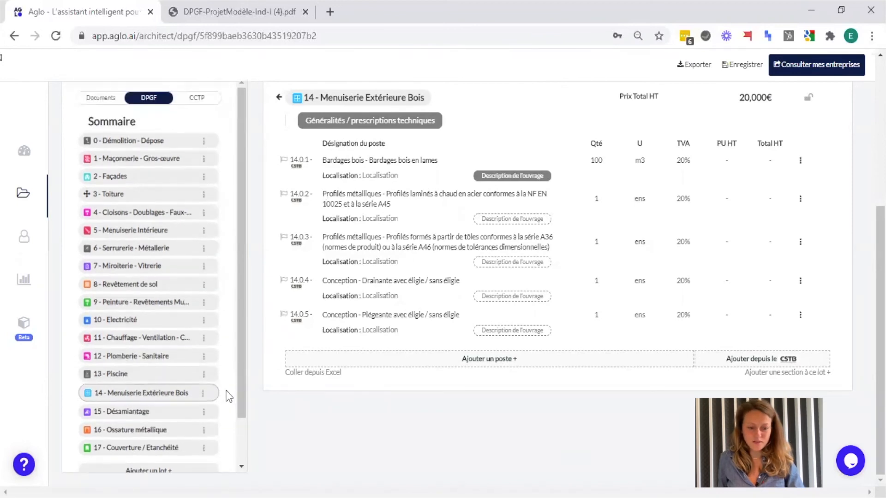
{"action": "scroll", "coordinate": [123, 305], "scroll_direction": "down", "scroll_amount": 1}
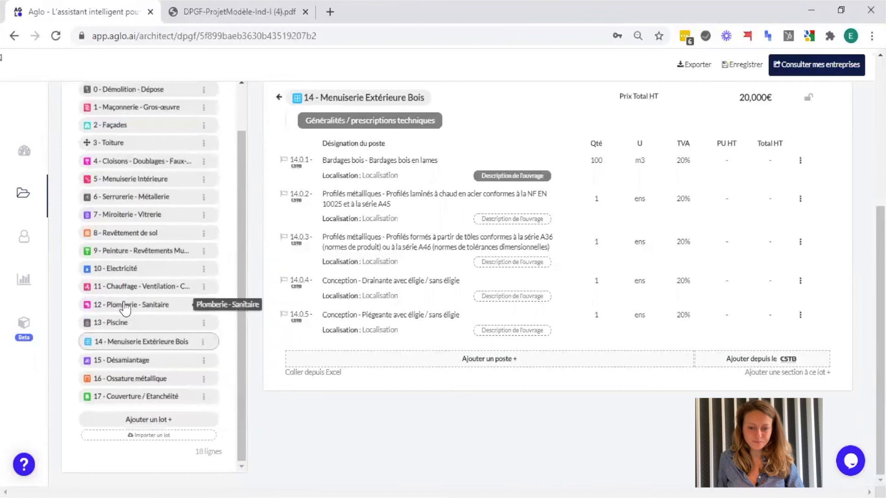
{"action": "scroll", "coordinate": [123, 306], "scroll_direction": "up", "scroll_amount": 3}
{"action": "scroll", "coordinate": [623, 341], "scroll_direction": "up", "scroll_amount": 3}
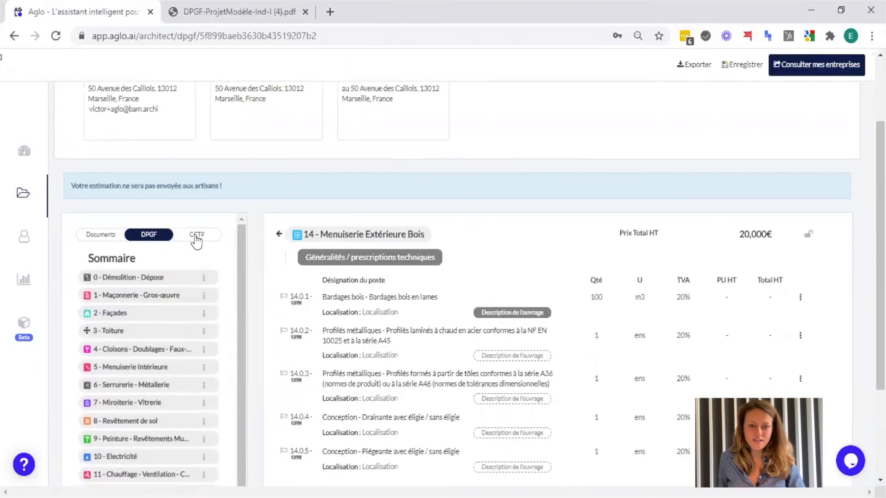
{"action": "scroll", "coordinate": [547, 327], "scroll_direction": "up", "scroll_amount": 2}
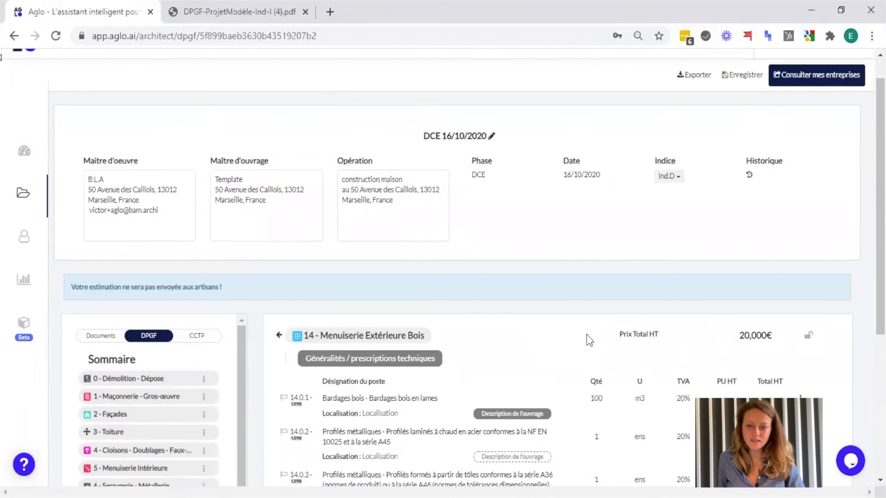
{"action": "left_click", "coordinate": [697, 75]}
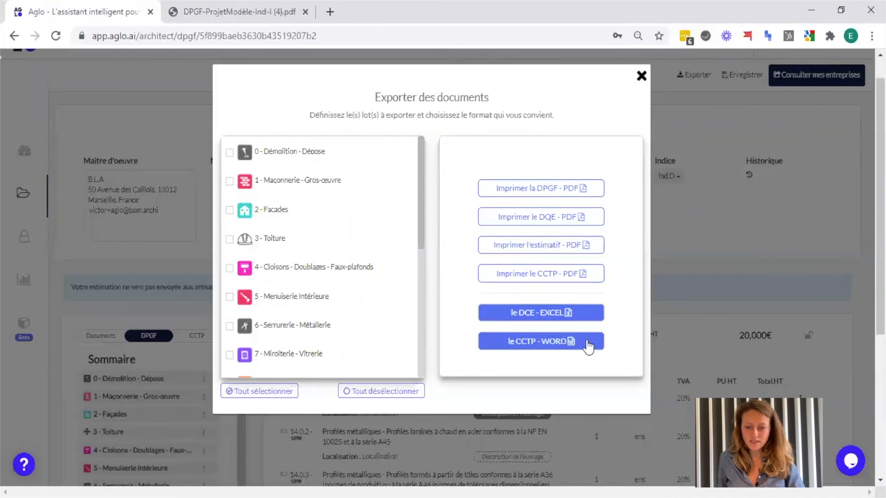
Examine the exported DPGF-ProjetModèle-Ind-I (4).pdf: its cover page, list of lots, and the Maçonnerie - Gros-œuvre and Electricité item tables
{"action": "left_click", "coordinate": [281, 12]}
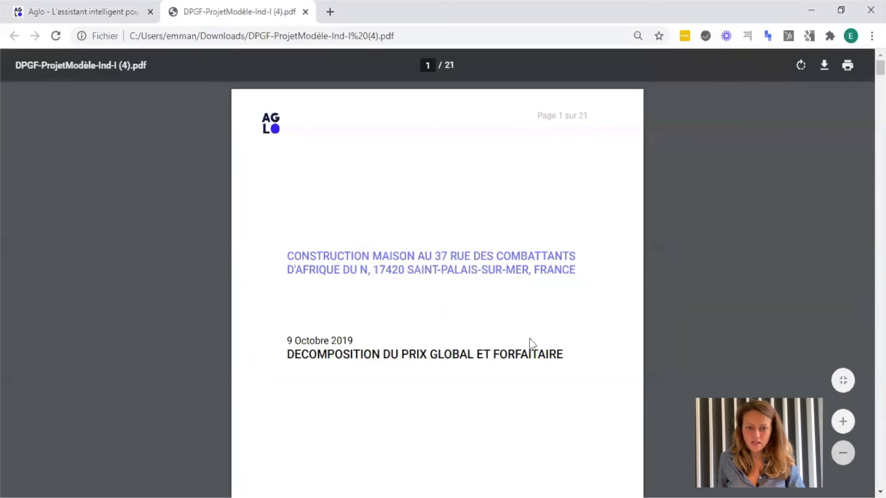
{"action": "scroll", "coordinate": [665, 354], "scroll_direction": "down", "scroll_amount": 5}
{"action": "scroll", "coordinate": [666, 356], "scroll_direction": "down", "scroll_amount": 7}
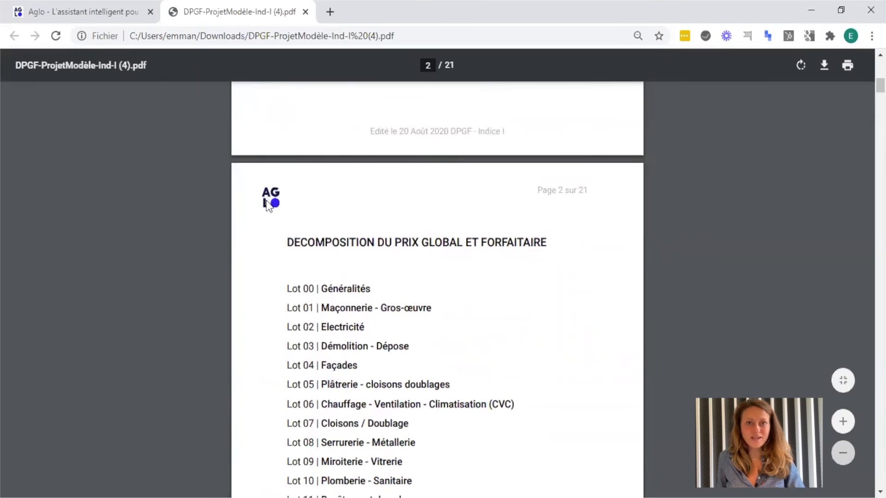
{"action": "scroll", "coordinate": [530, 368], "scroll_direction": "down", "scroll_amount": 3}
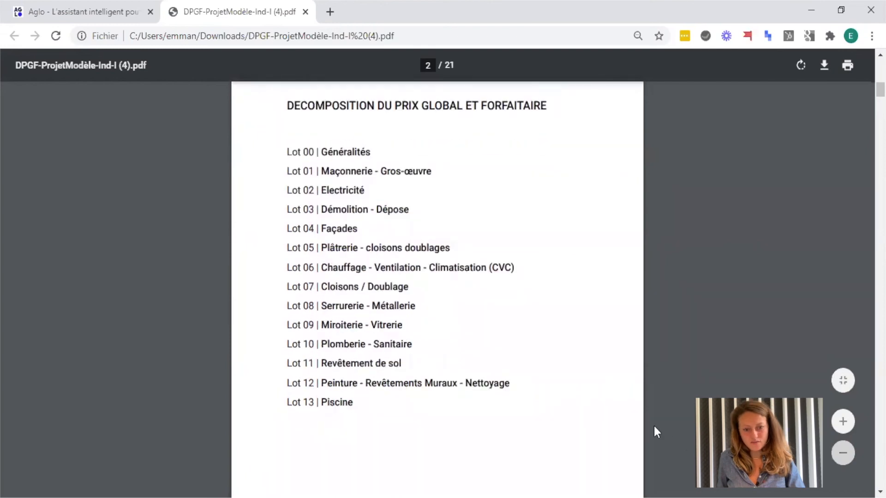
{"action": "scroll", "coordinate": [654, 432], "scroll_direction": "down", "scroll_amount": 20}
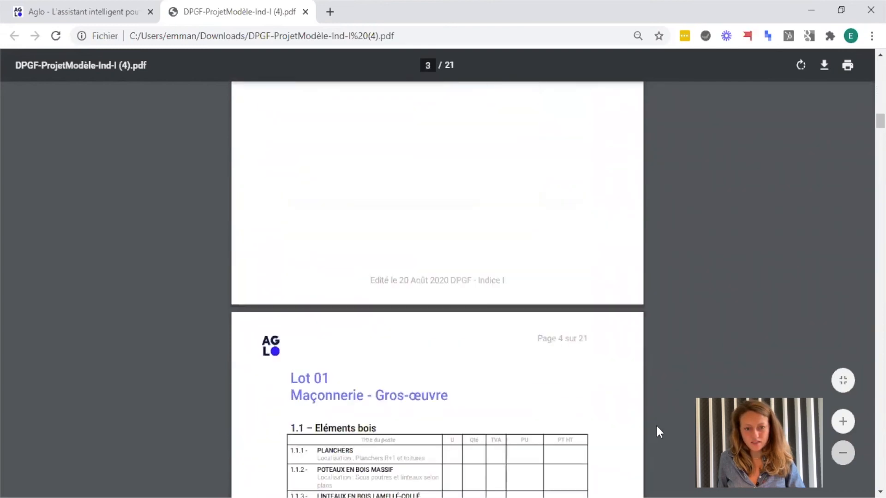
{"action": "scroll", "coordinate": [655, 425], "scroll_direction": "down", "scroll_amount": 5}
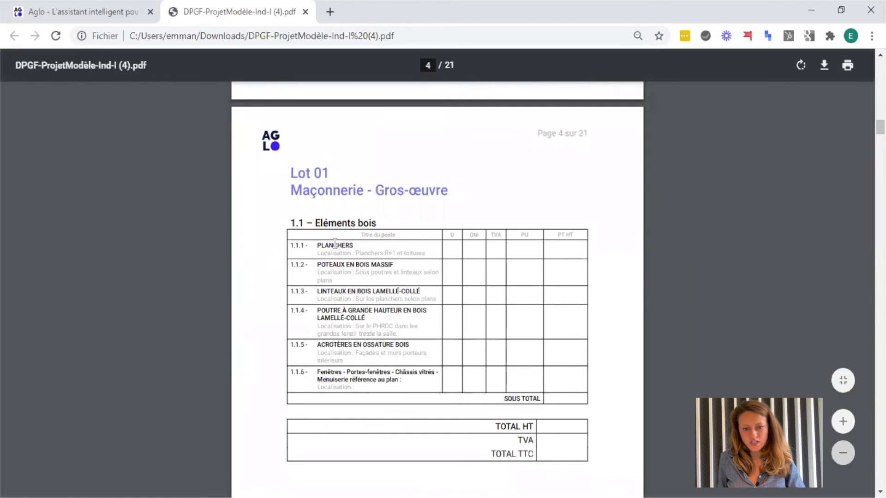
{"action": "scroll", "coordinate": [383, 384], "scroll_direction": "down", "scroll_amount": 13}
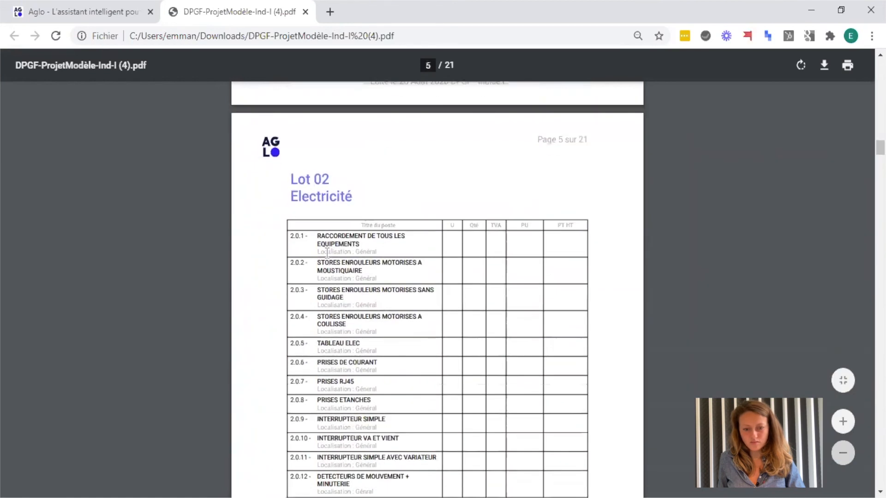
{"action": "scroll", "coordinate": [348, 408], "scroll_direction": "down", "scroll_amount": 2}
{"action": "scroll", "coordinate": [599, 186], "scroll_direction": "up", "scroll_amount": 2}
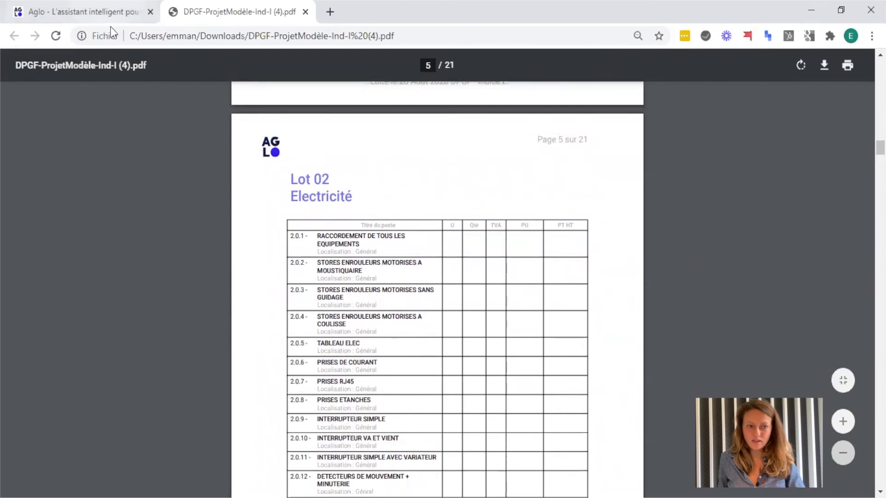
Return to the Aglo project and close the document export options
{"action": "left_click", "coordinate": [104, 15]}
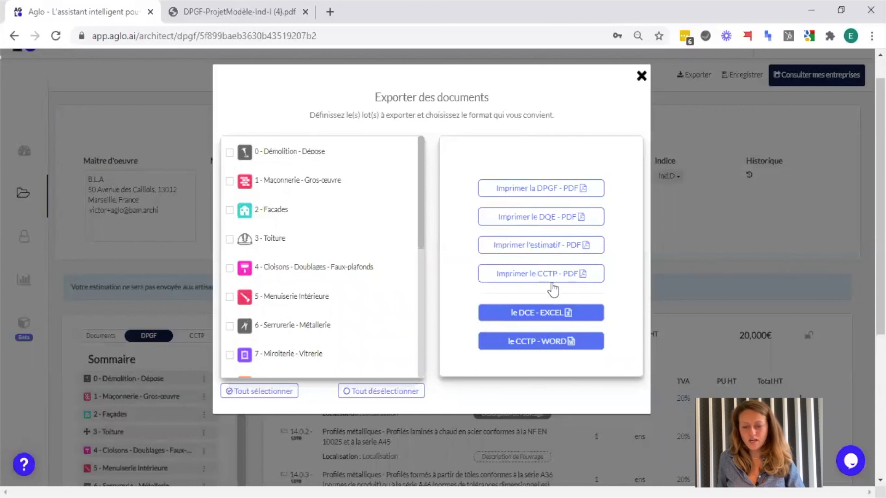
{"action": "left_click", "coordinate": [640, 77]}
{"action": "scroll", "coordinate": [718, 274], "scroll_direction": "up", "scroll_amount": 1}
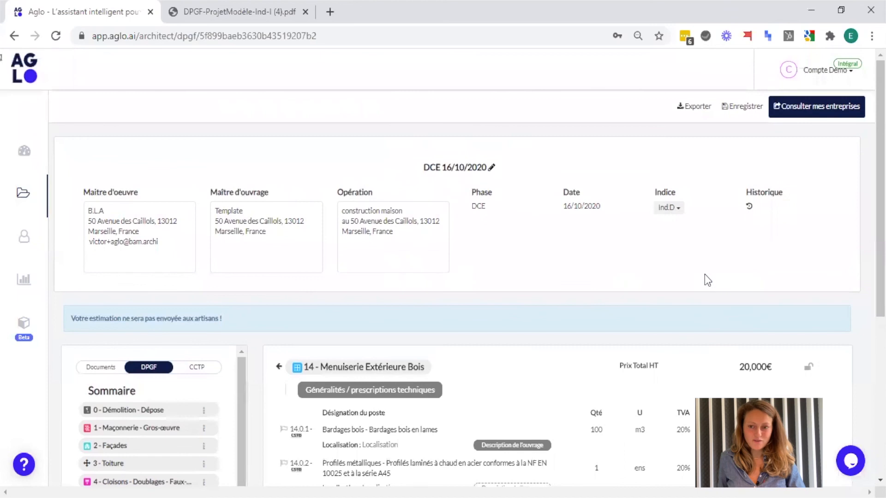